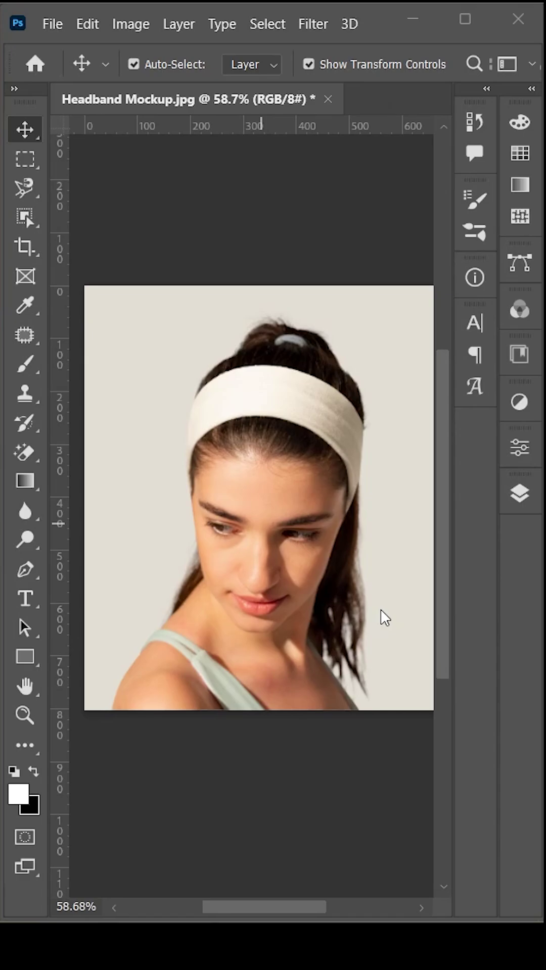
Step: Select the headband with Object Selection and copy it onto Layer 1 and Layer 1 copy
{"action": "key", "text": "F7"}
{"action": "left_click", "coordinate": [443, 650]}
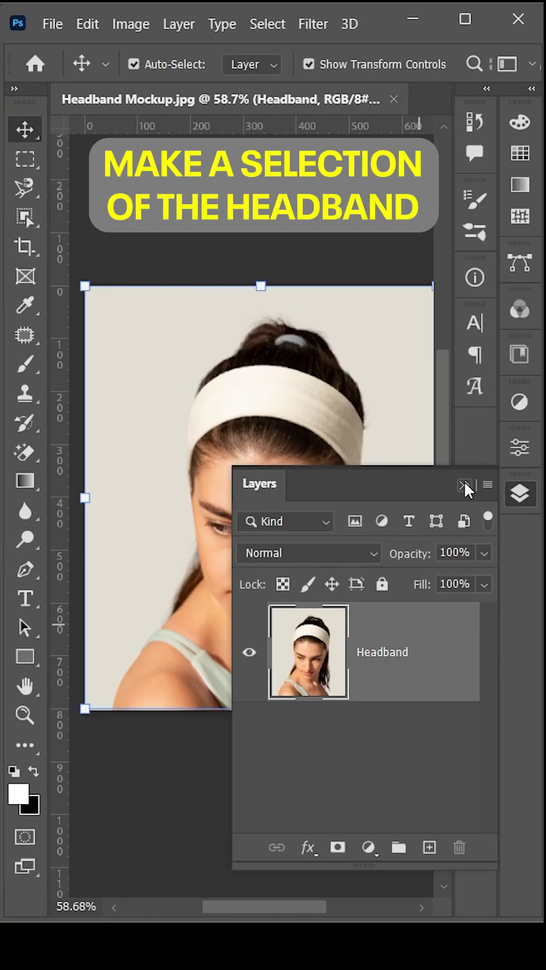
{"action": "left_click", "coordinate": [465, 481]}
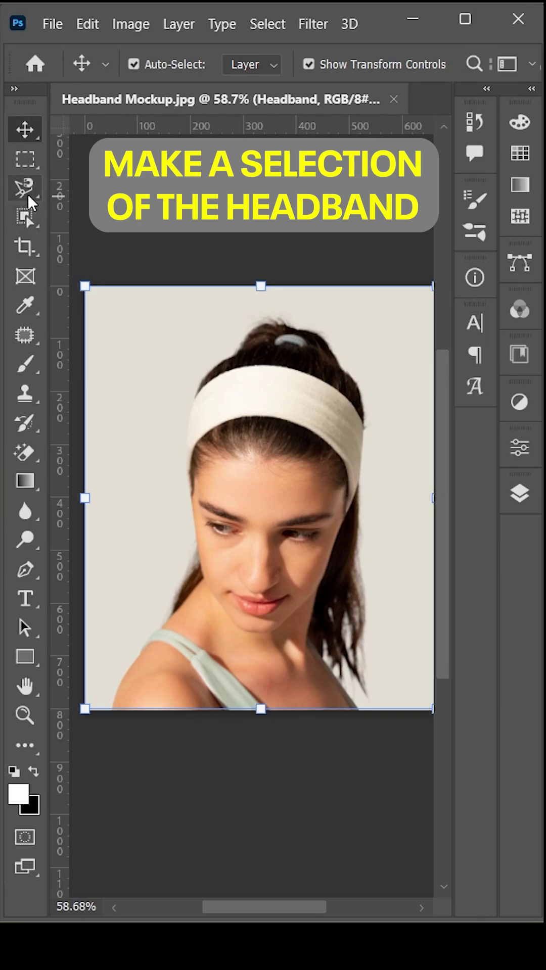
{"action": "left_click", "coordinate": [25, 216]}
{"action": "left_click_drag", "start_coordinate": [245, 369], "coordinate": [342, 509]}
{"action": "left_click", "coordinate": [519, 500]}
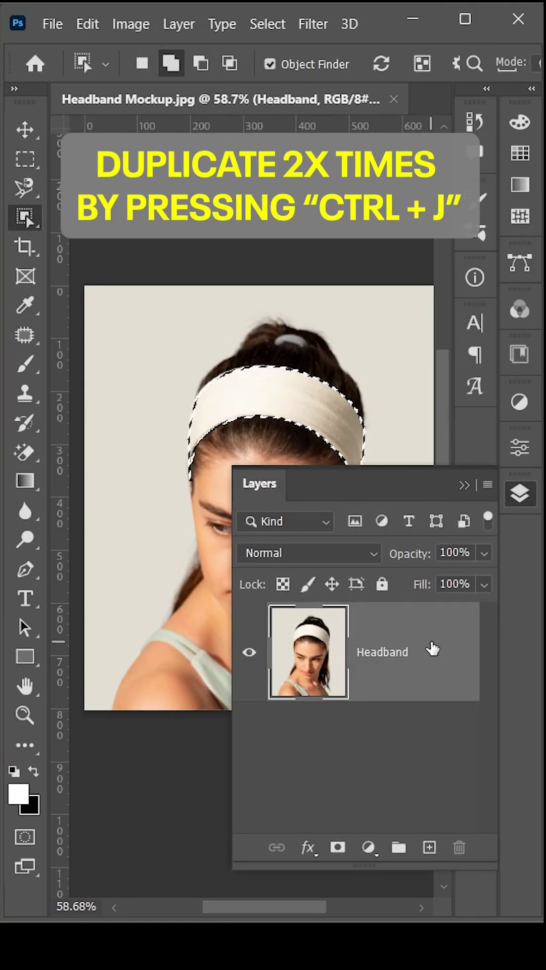
{"action": "key", "text": "ctrl+j"}
{"action": "key", "text": "ctrl+j"}
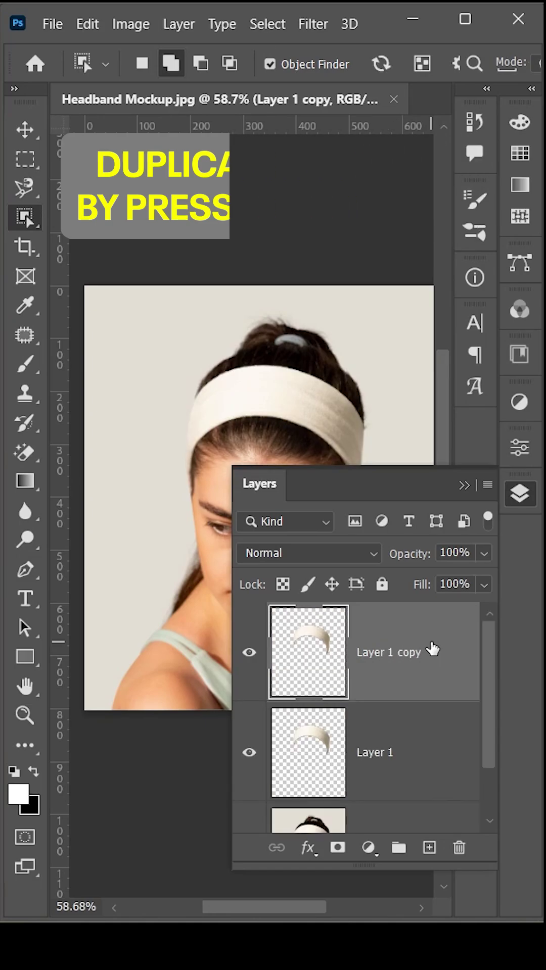
Step: Place the green daisy pattern as the Design layer, scaled and tilted over the headband
{"action": "left_click", "coordinate": [465, 486]}
{"action": "mouse_move", "coordinate": [464, 489]}
{"action": "left_mouse_down"}
{"action": "mouse_move", "coordinate": [205, 547]}
{"action": "mouse_move", "coordinate": [203, 540]}
{"action": "left_mouse_up"}
{"action": "mouse_move", "coordinate": [395, 628]}
{"action": "left_mouse_down"}
{"action": "mouse_move", "coordinate": [319, 556]}
{"action": "mouse_move", "coordinate": [336, 567]}
{"action": "left_mouse_up"}
{"action": "left_click_drag", "start_coordinate": [326, 493], "coordinate": [326, 432]}
{"action": "left_click_drag", "start_coordinate": [352, 390], "coordinate": [370, 397]}
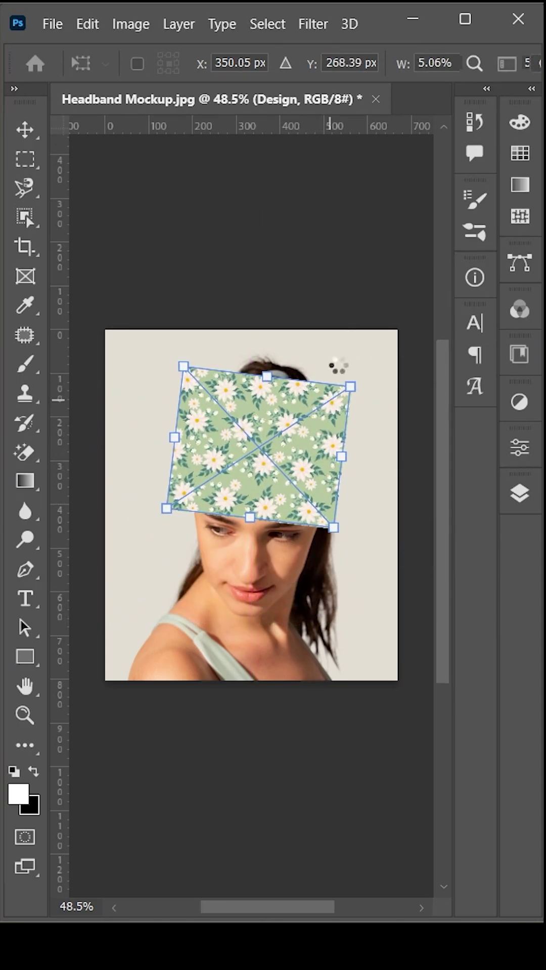
{"action": "key", "text": "Return"}
Step: Move Design below Layer 1 copy, hide that copy, and clip Design to Layer 1
{"action": "left_click", "coordinate": [520, 495]}
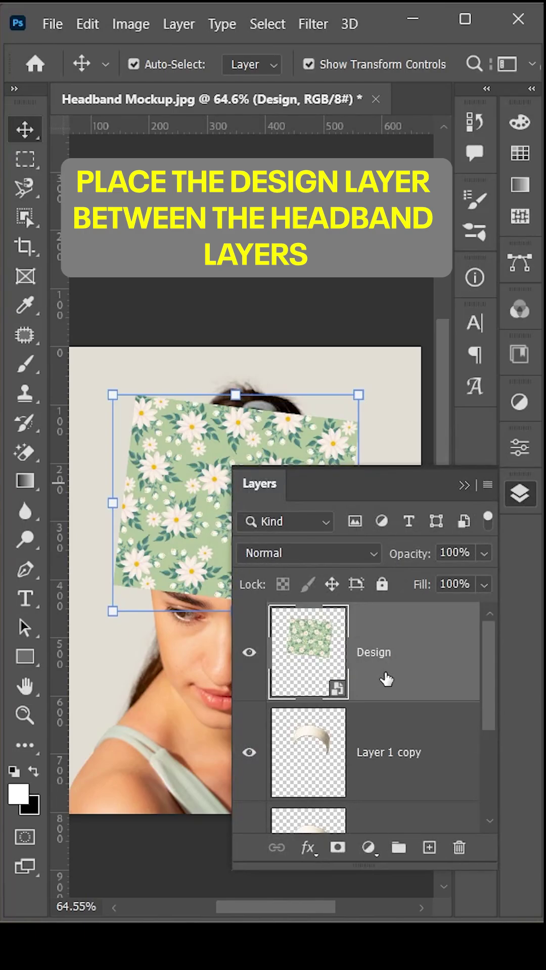
{"action": "left_click_drag", "start_coordinate": [385, 679], "coordinate": [375, 742]}
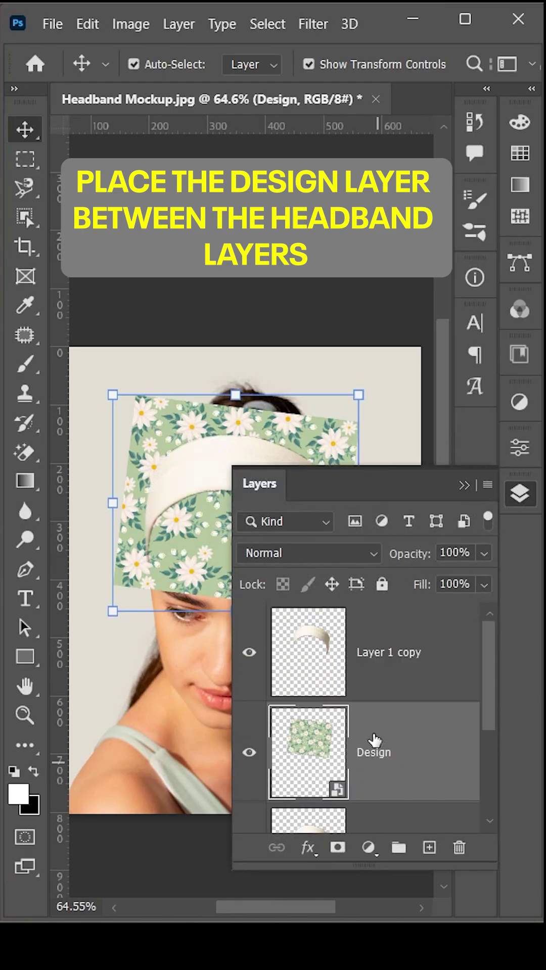
{"action": "left_click", "coordinate": [256, 654]}
{"action": "scroll", "coordinate": [384, 717], "scroll_direction": "down", "scroll_amount": 2}
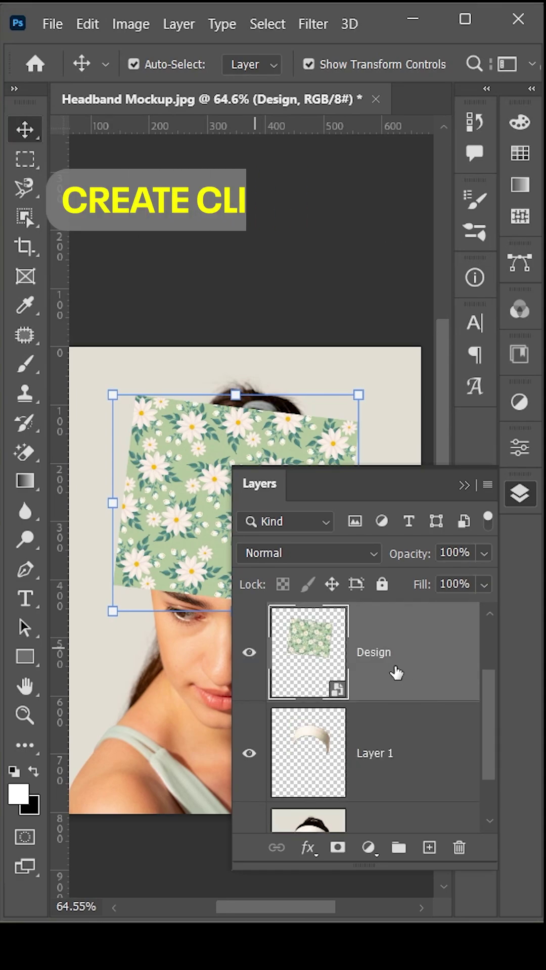
{"action": "right_click", "coordinate": [397, 674]}
{"action": "left_click", "coordinate": [456, 560]}
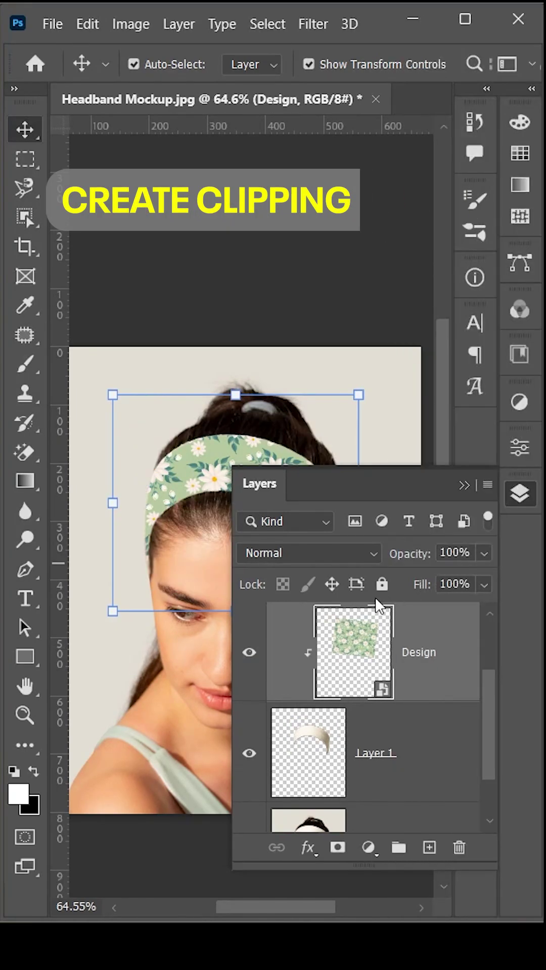
Step: Set Design to Linear Burn, show Layer 1 copy again, and set it to Linear Burn
{"action": "left_click", "coordinate": [330, 554]}
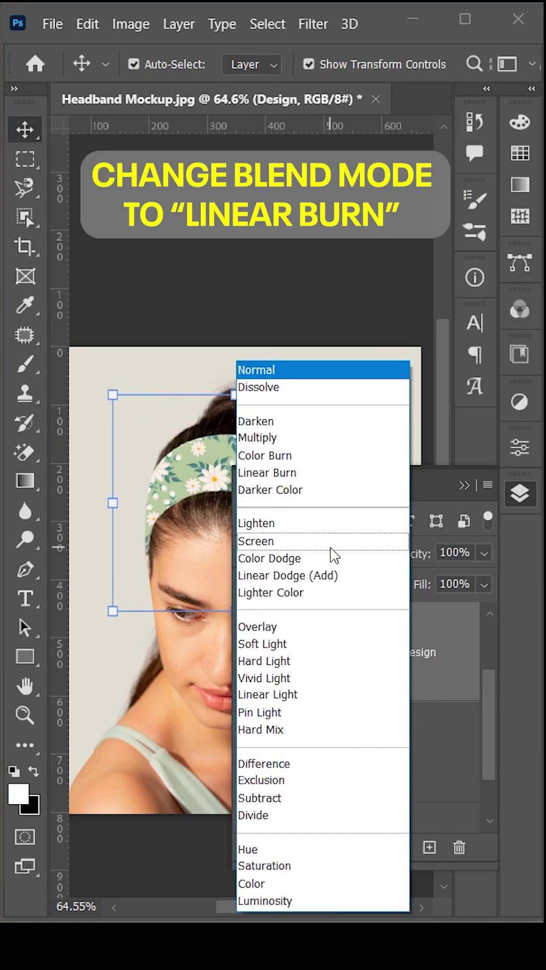
{"action": "left_click", "coordinate": [303, 473]}
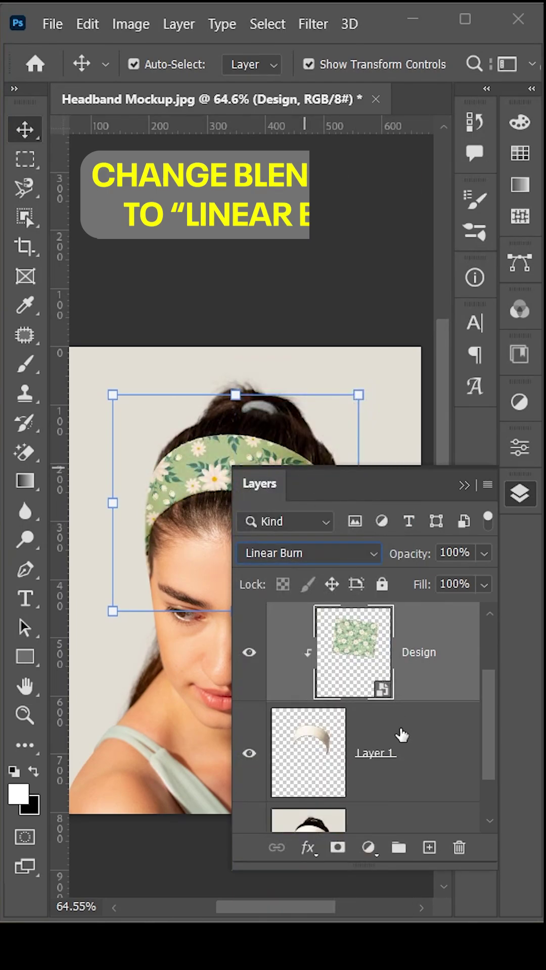
{"action": "scroll", "coordinate": [401, 736], "scroll_direction": "up", "scroll_amount": 1}
{"action": "left_click", "coordinate": [303, 656]}
{"action": "left_click", "coordinate": [251, 653]}
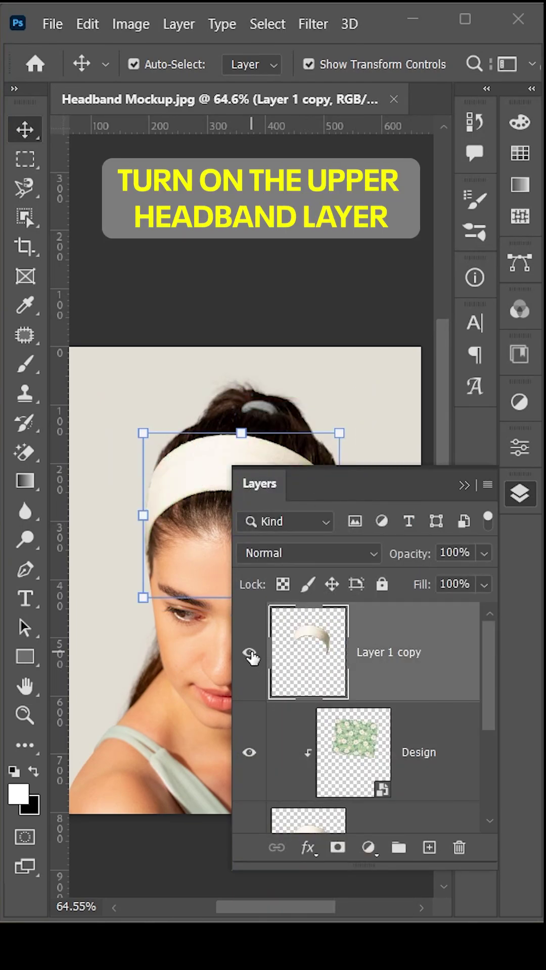
{"action": "left_click", "coordinate": [296, 555]}
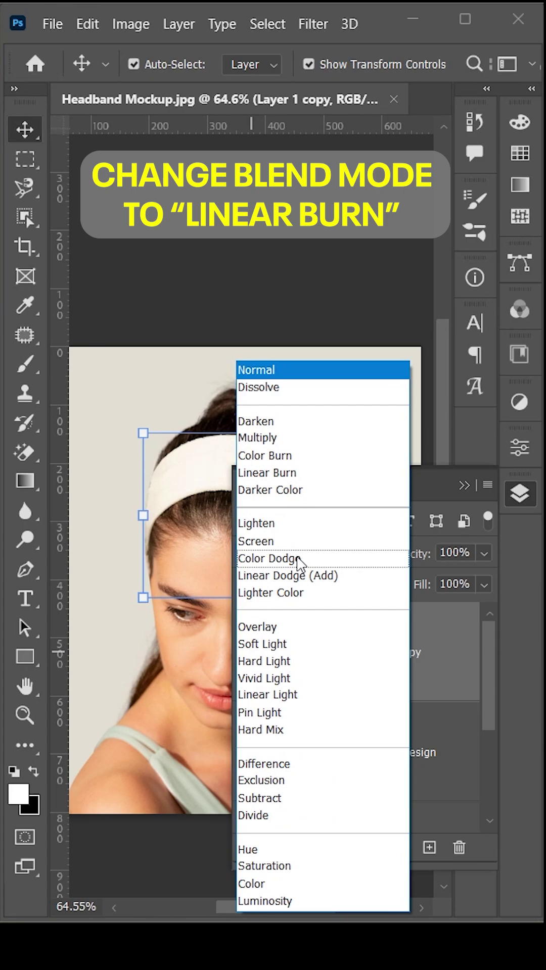
{"action": "left_click", "coordinate": [285, 473]}
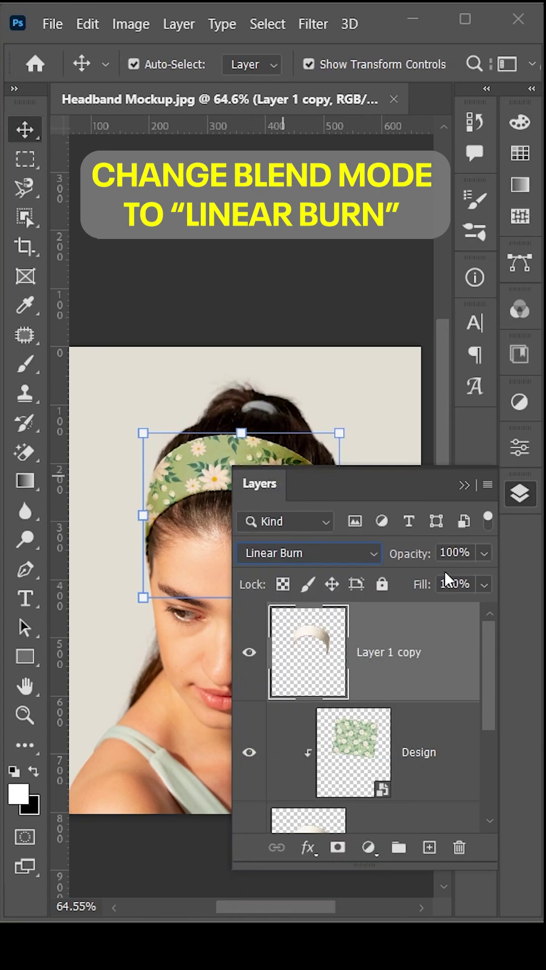
Step: Lower Layer 1 copy's Fill to 48% and select the Design layer
{"action": "left_click", "coordinate": [465, 589]}
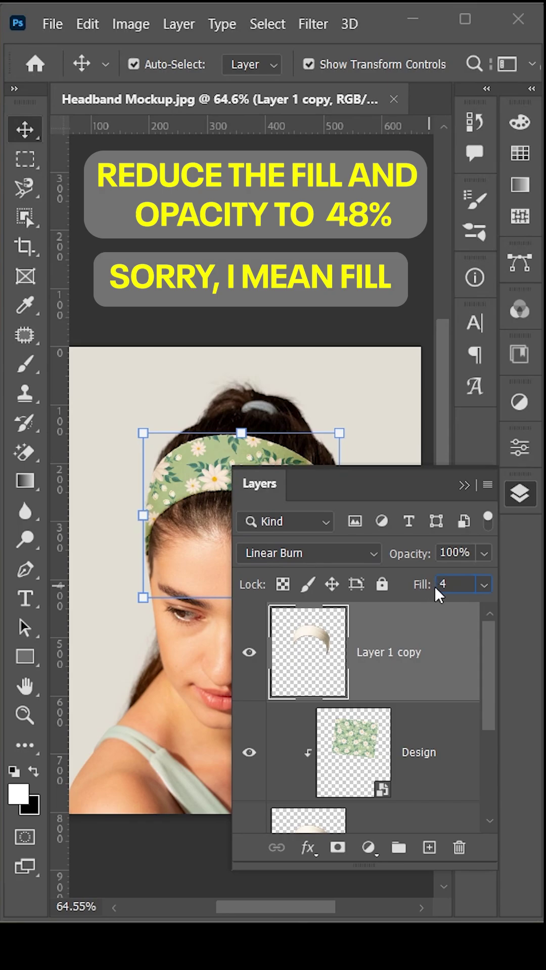
{"action": "type", "text": "8"}
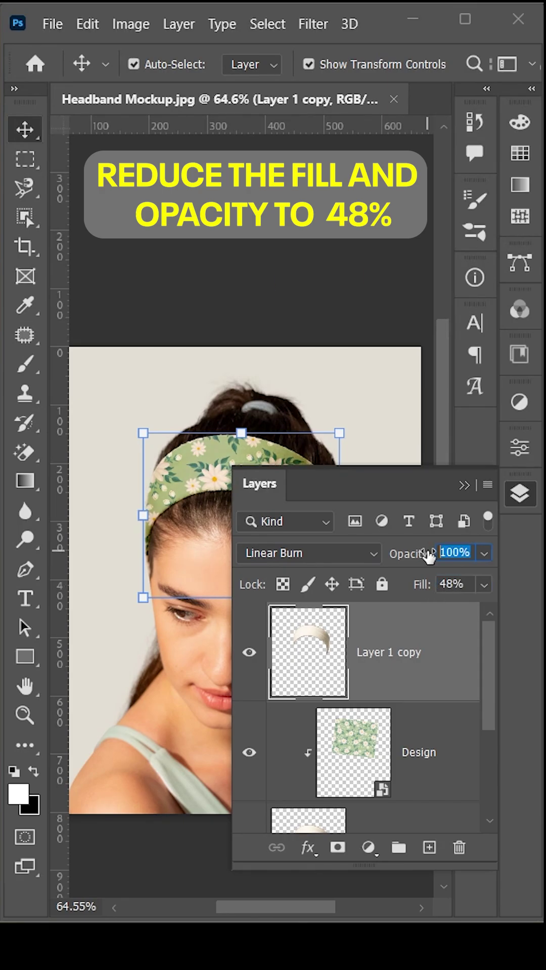
{"action": "type", "text": "48"}
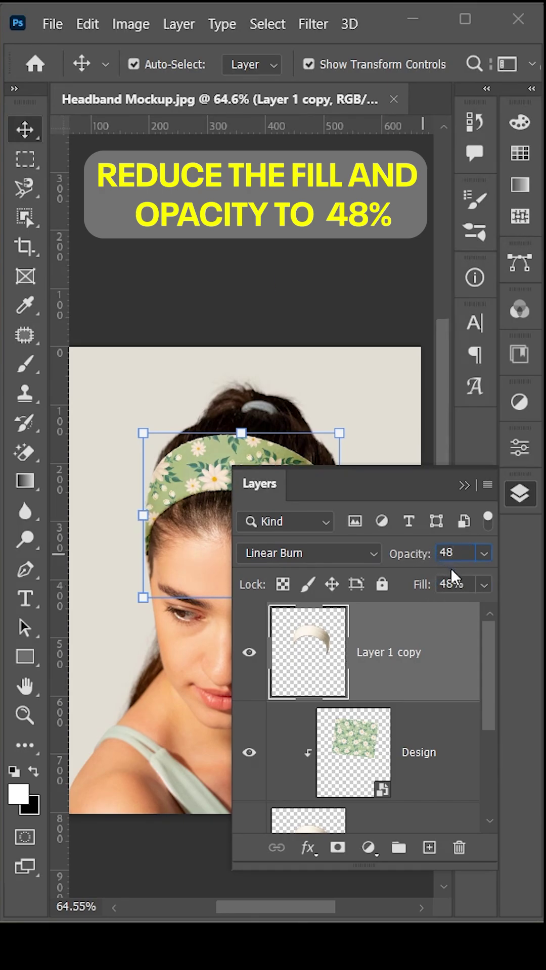
{"action": "left_click", "coordinate": [337, 729]}
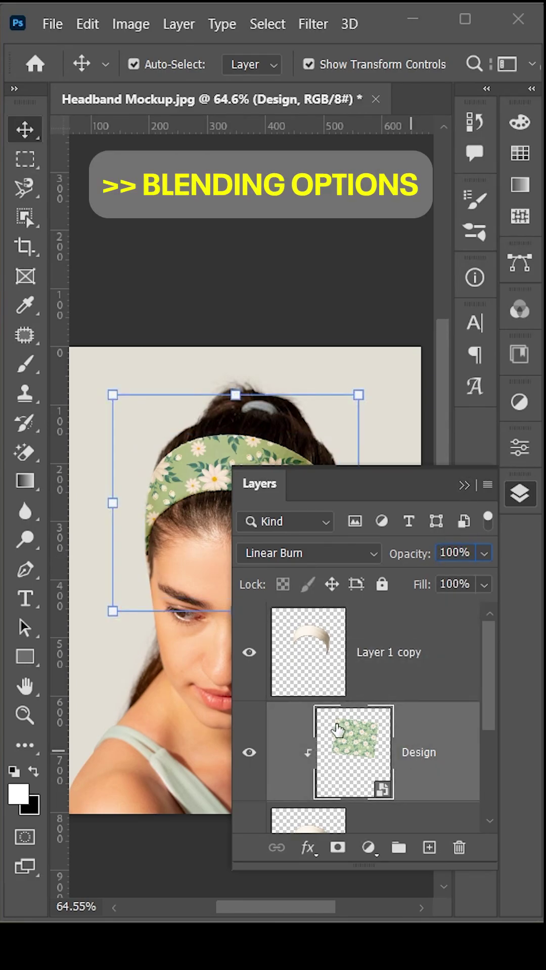
Step: Open Design's Blending Options and split the Underlying Layer white slider at 241/255
{"action": "right_click", "coordinate": [423, 724]}
{"action": "left_click", "coordinate": [485, 34]}
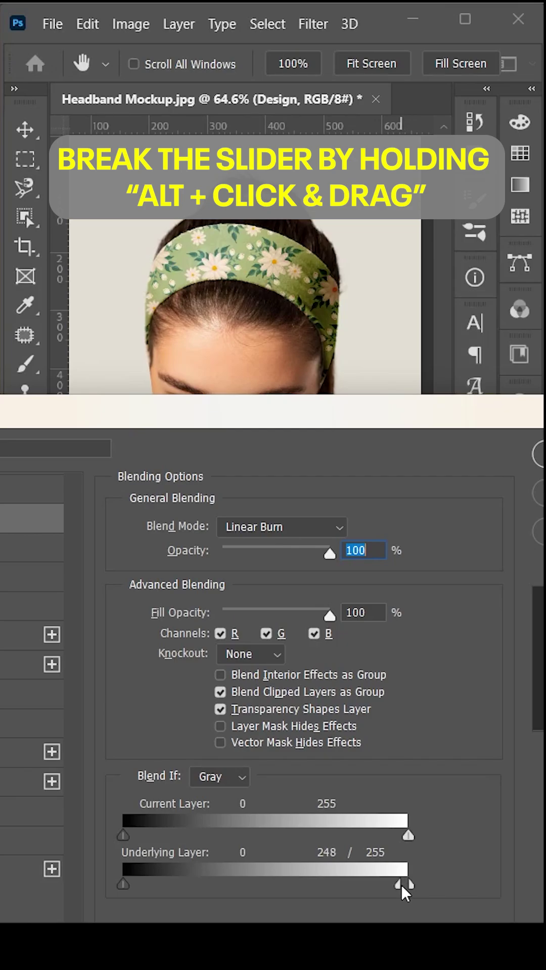
{"action": "left_click_drag", "start_coordinate": [403, 891], "coordinate": [399, 892]}
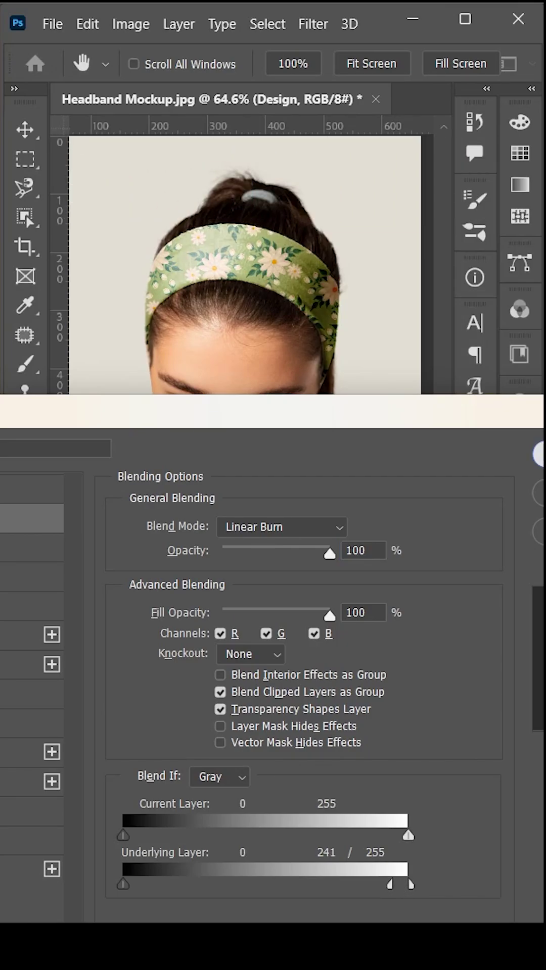